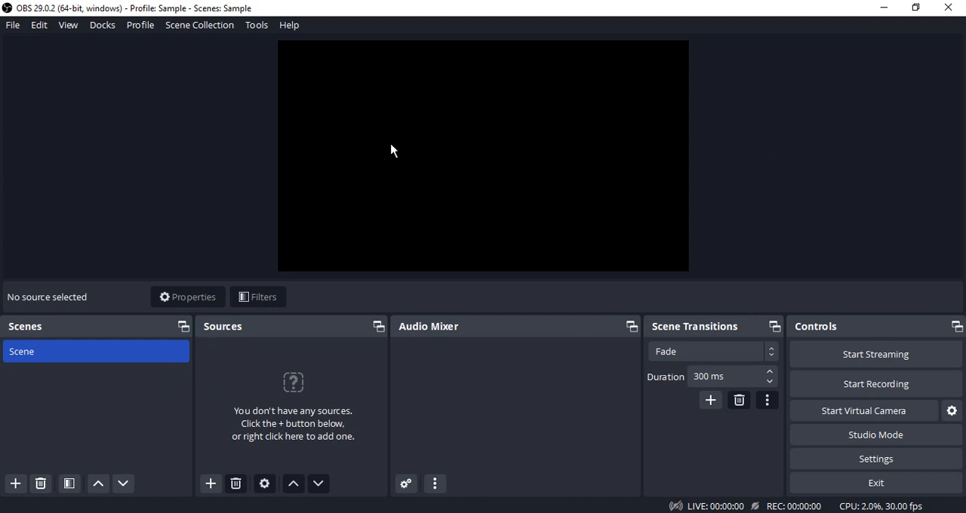
Add an audio input capture source named Mic that uses the Microphone (Realtek Audio USB) device.
click(210, 484)
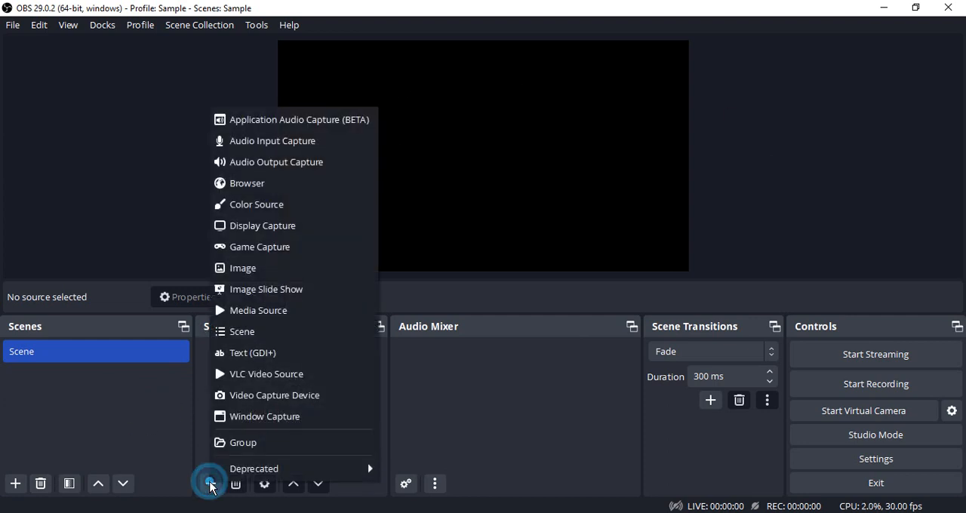
click(276, 142)
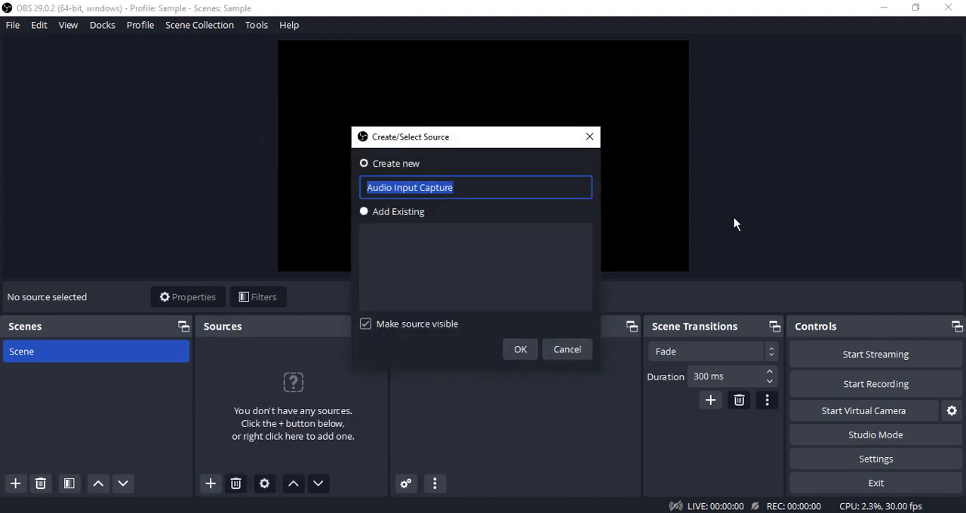
text(Mic)
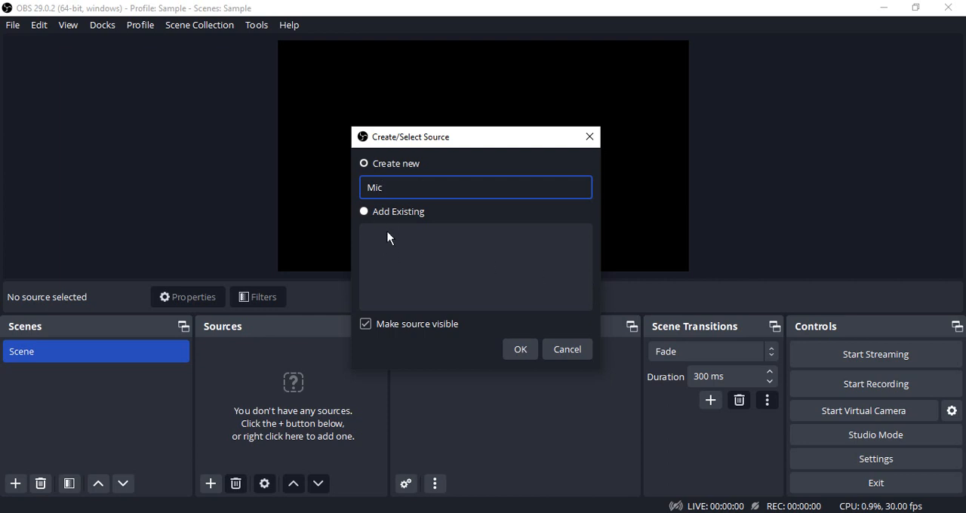
click(526, 353)
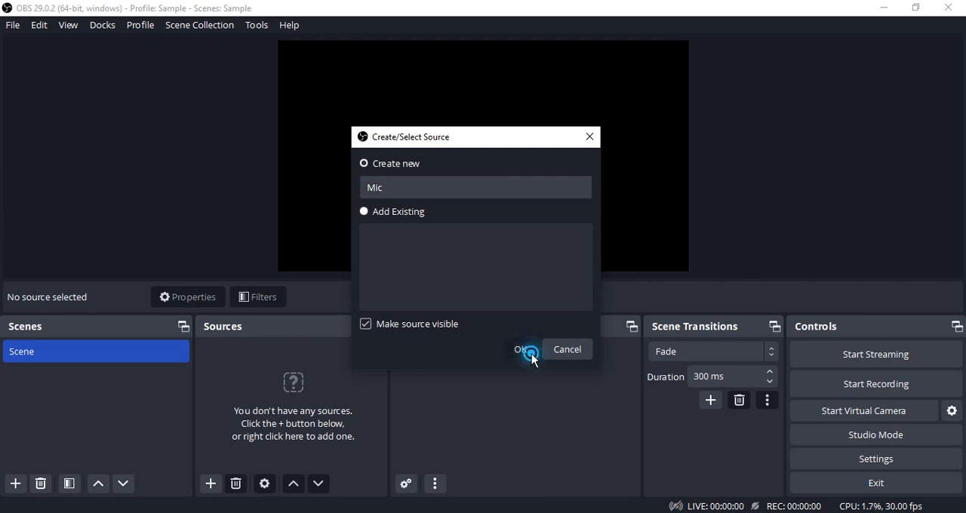
click(356, 85)
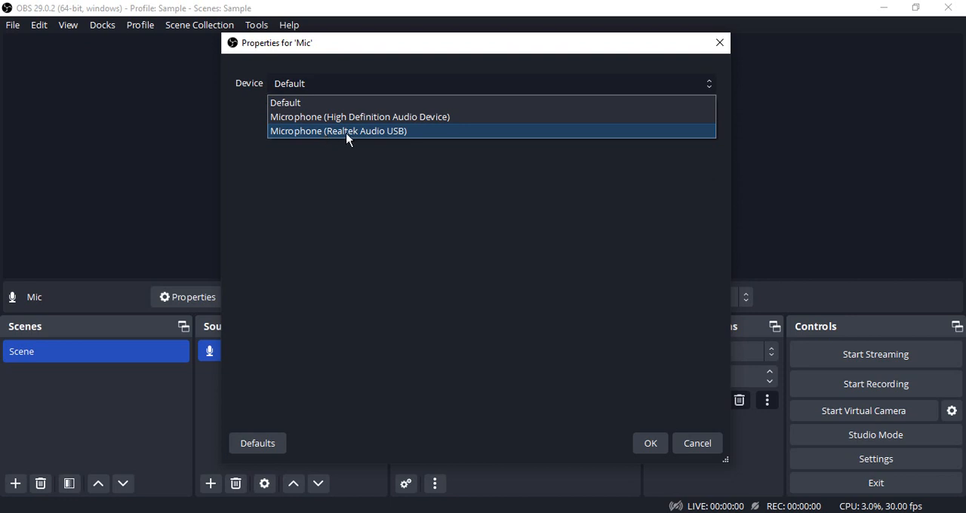
click(372, 132)
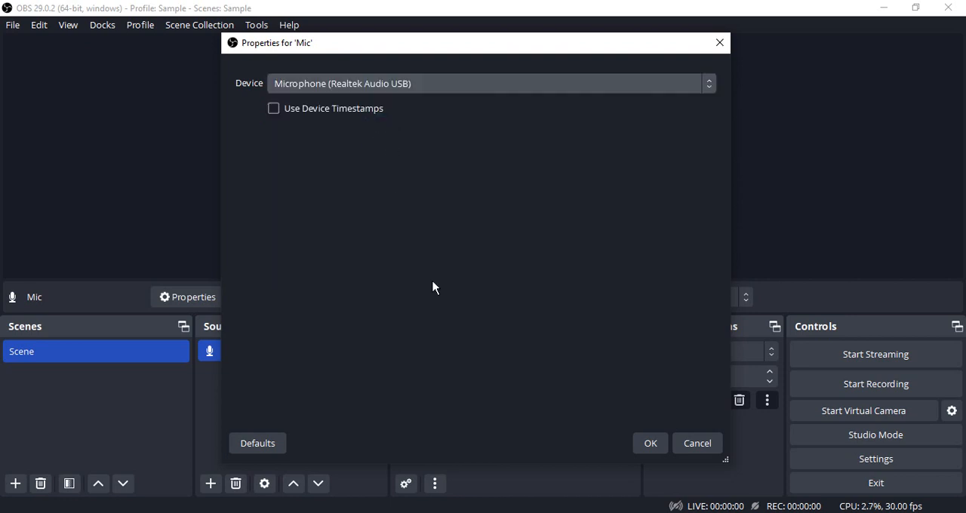
click(653, 448)
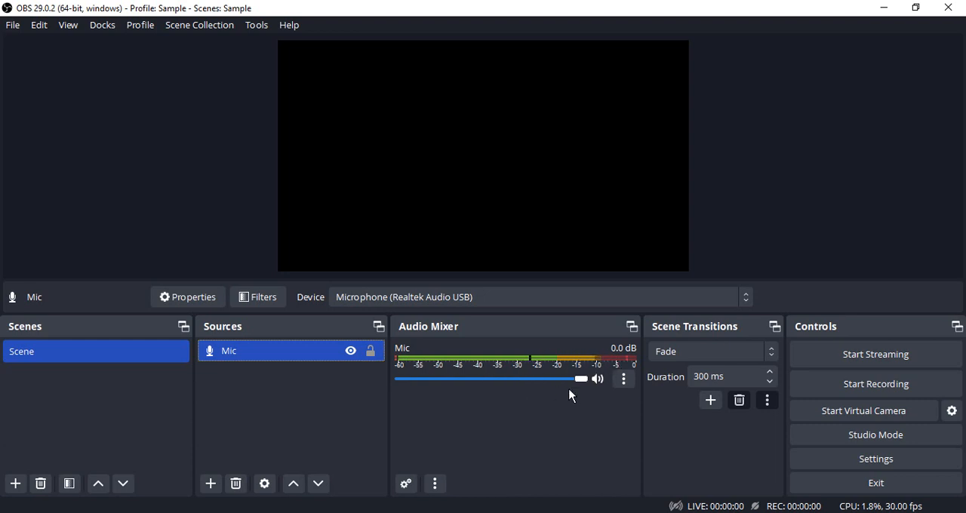
drag(581, 380, 604, 395)
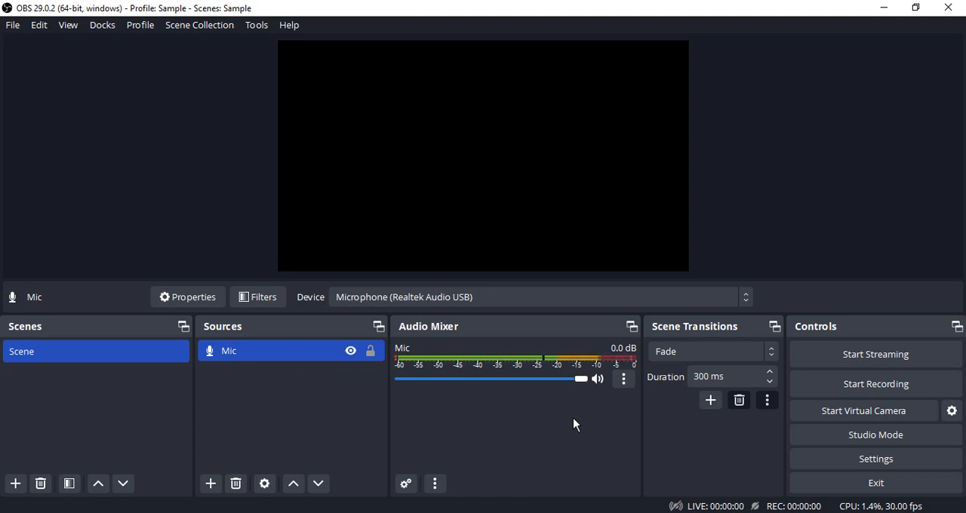
Add a video capture device source named Webcam and choose Integrated Webcam as its device.
click(211, 484)
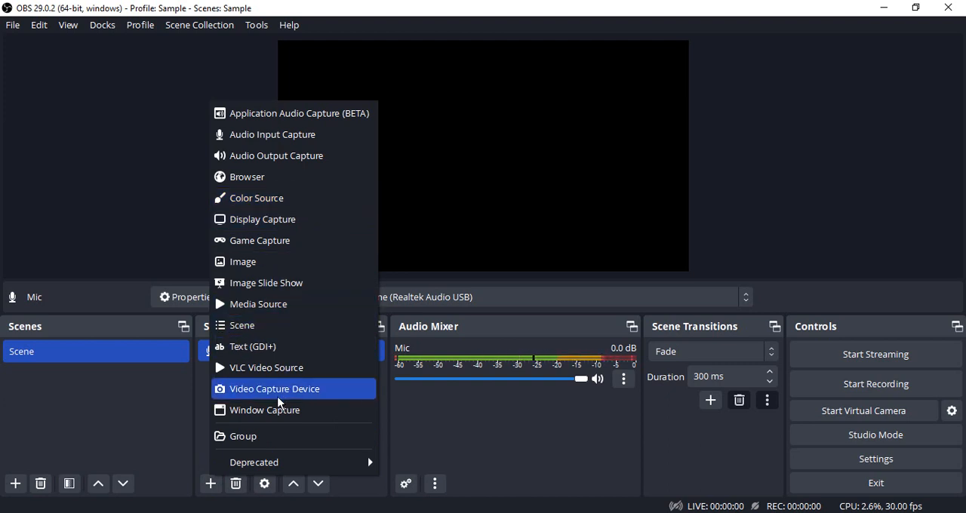
click(282, 390)
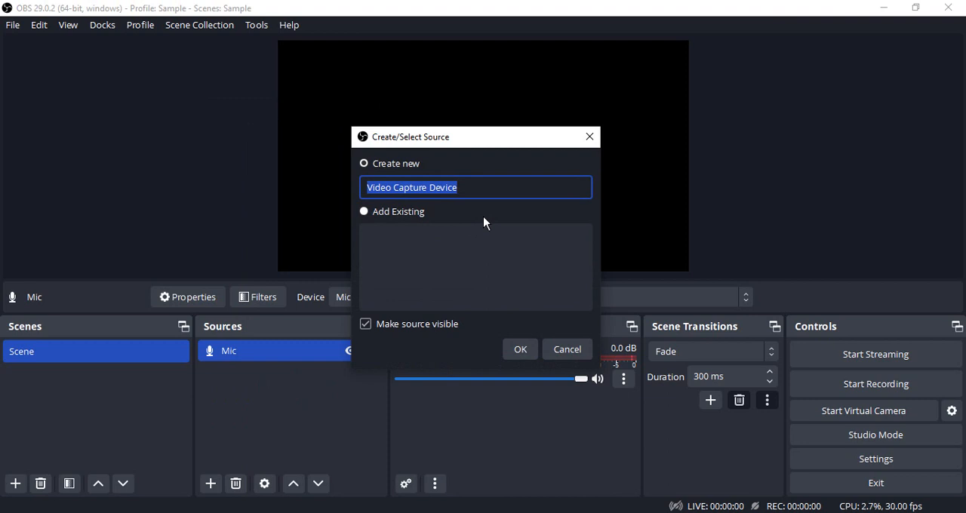
text(Webca)
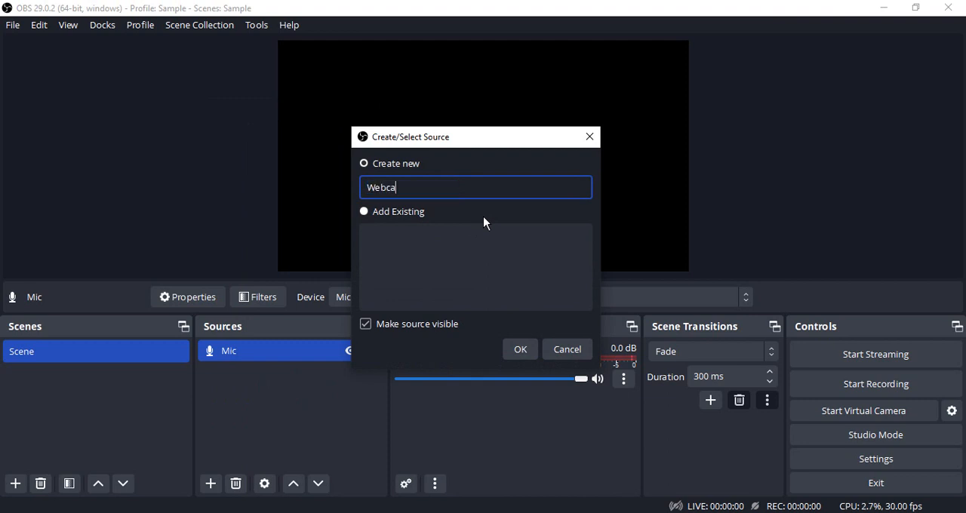
text(m)
click(519, 348)
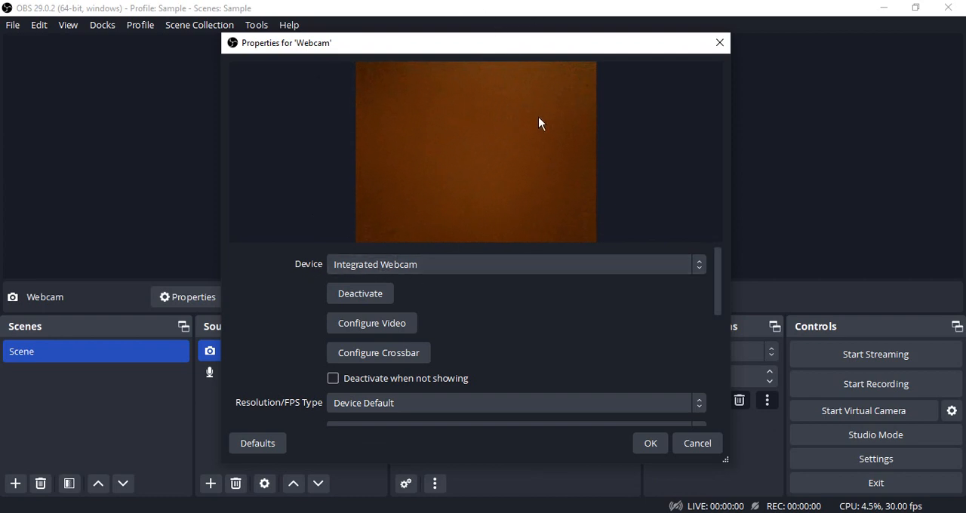
click(434, 268)
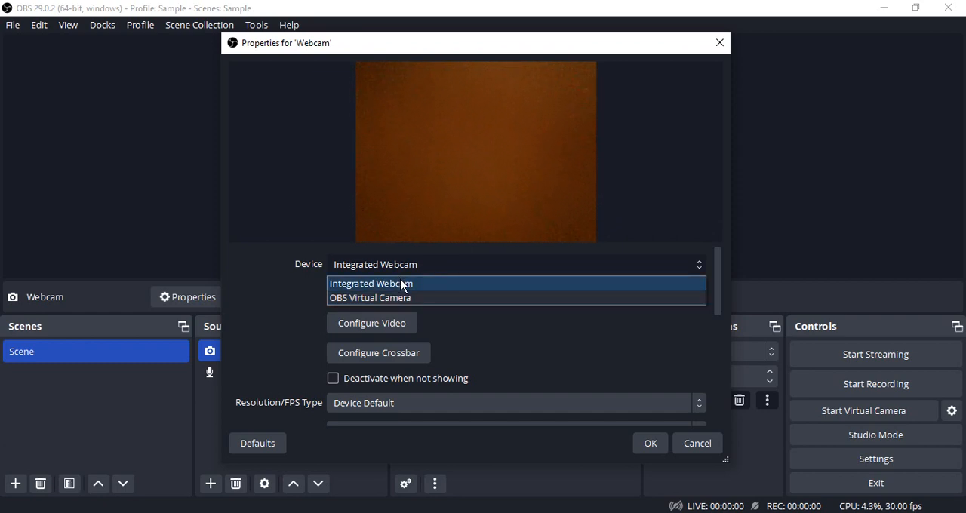
click(405, 288)
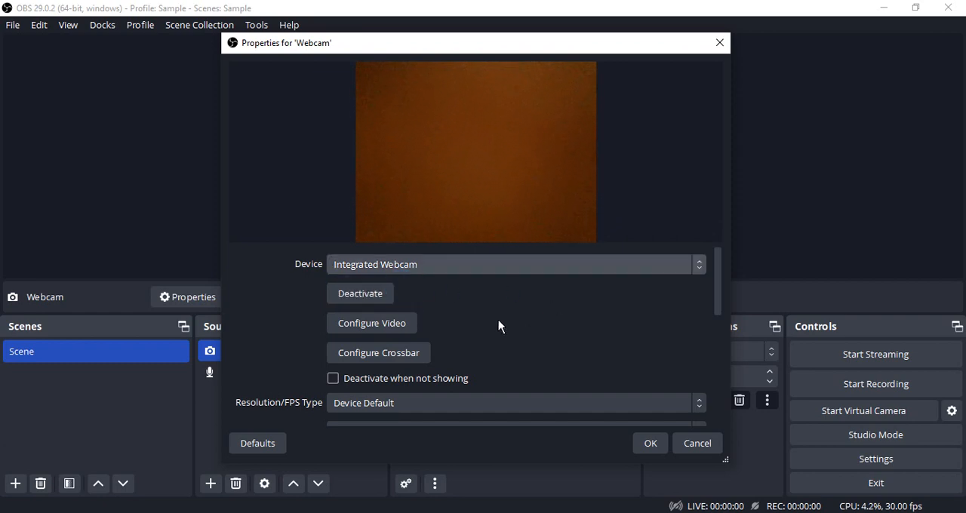
Set the webcam's resolution/FPS type to Custom and its resolution to 1280x720.
scroll(498, 326, down, 1)
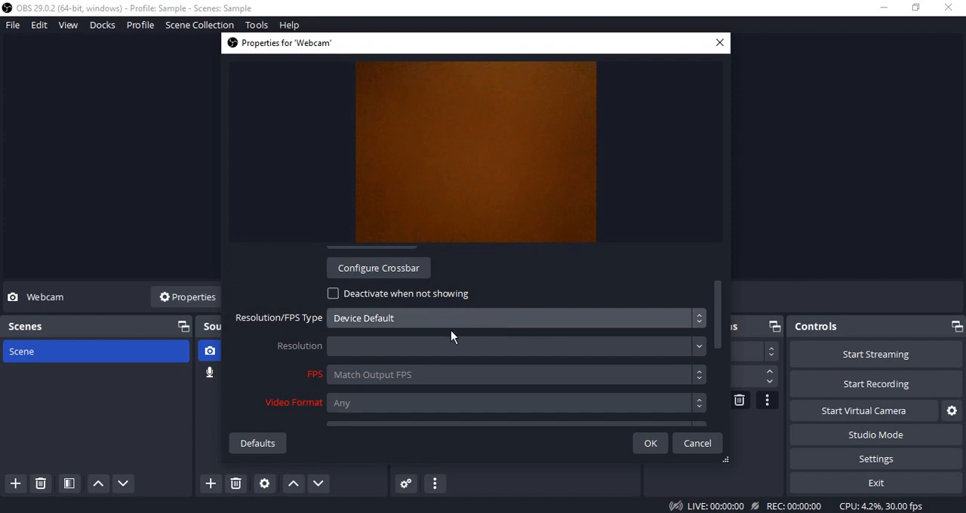
click(388, 322)
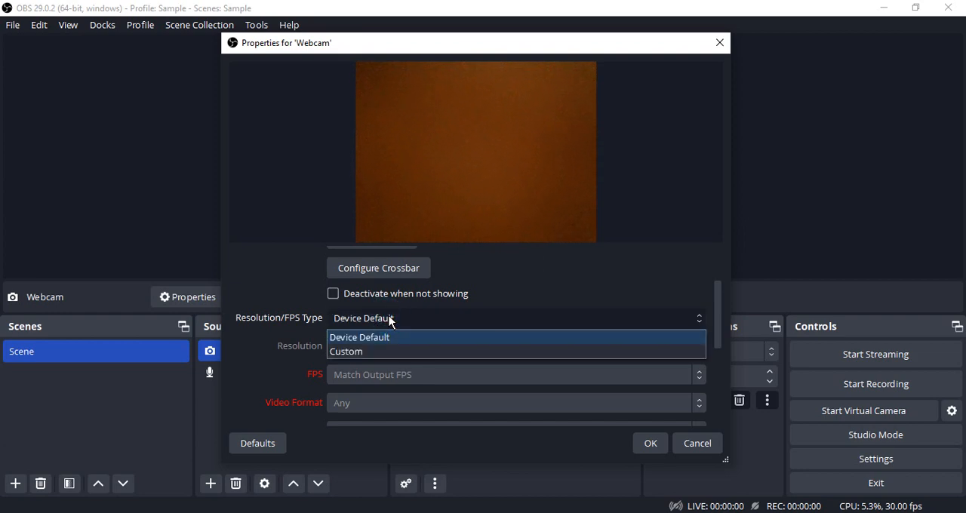
click(378, 351)
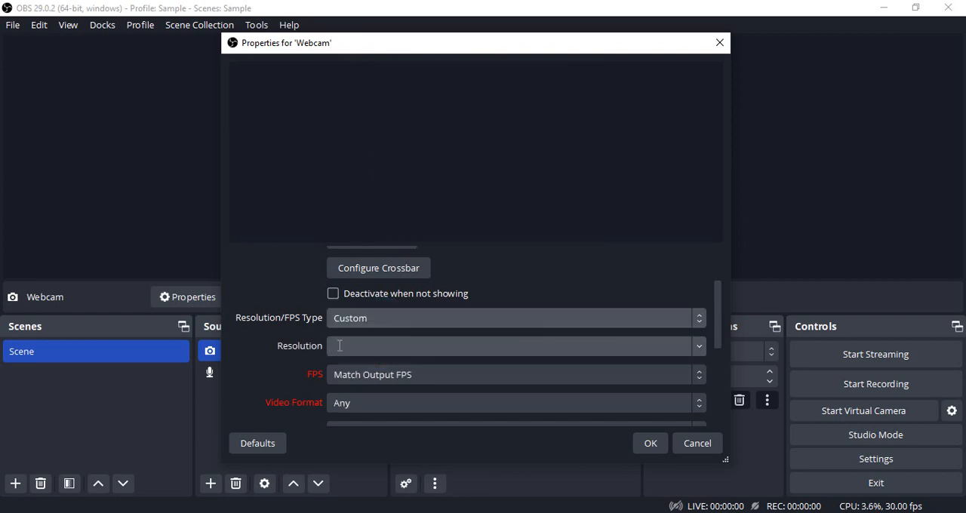
click(339, 346)
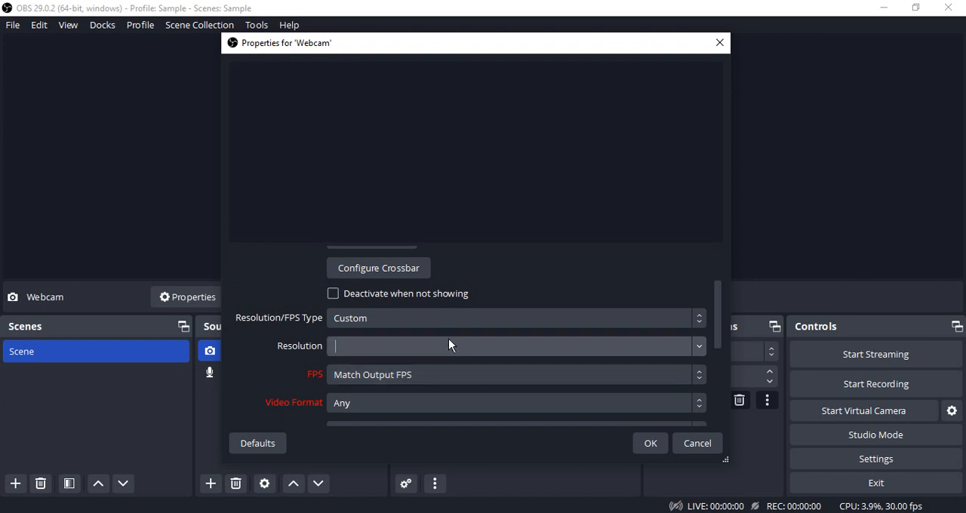
text(1280x720)
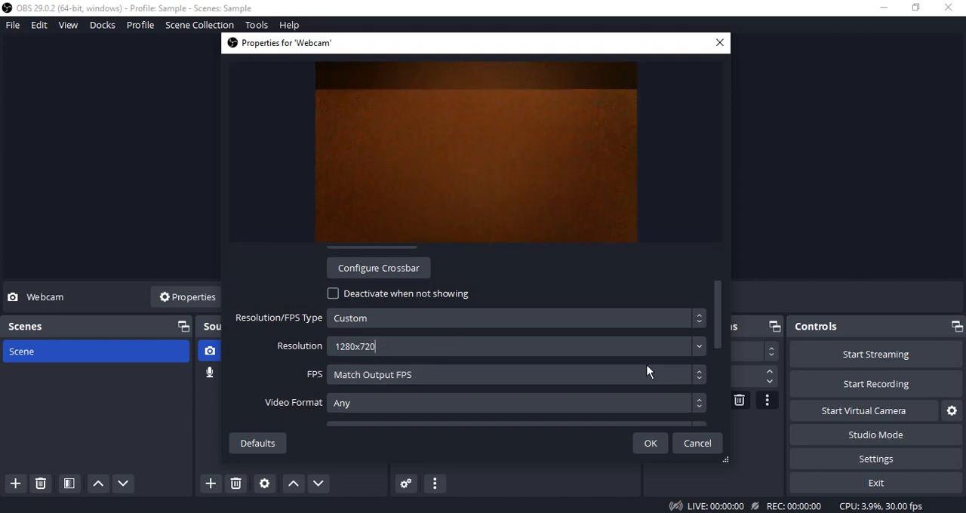
click(701, 345)
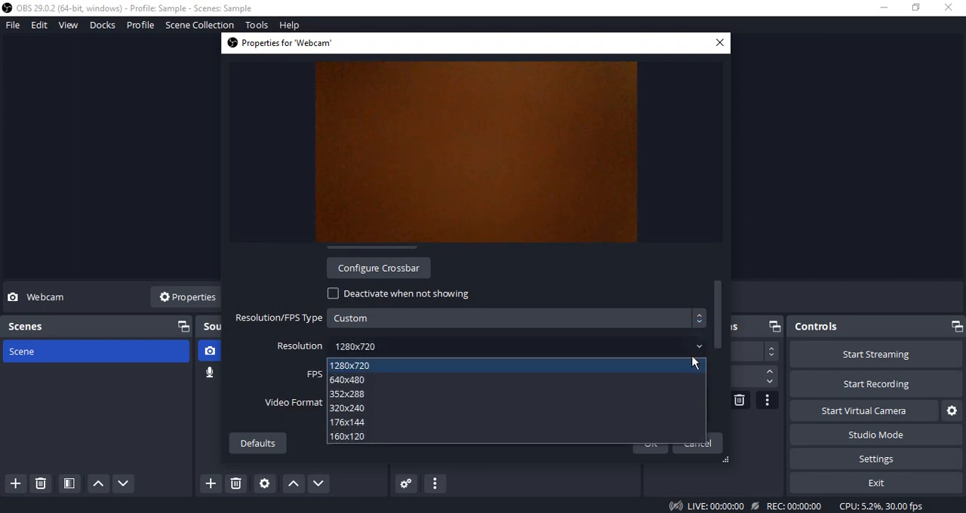
click(355, 367)
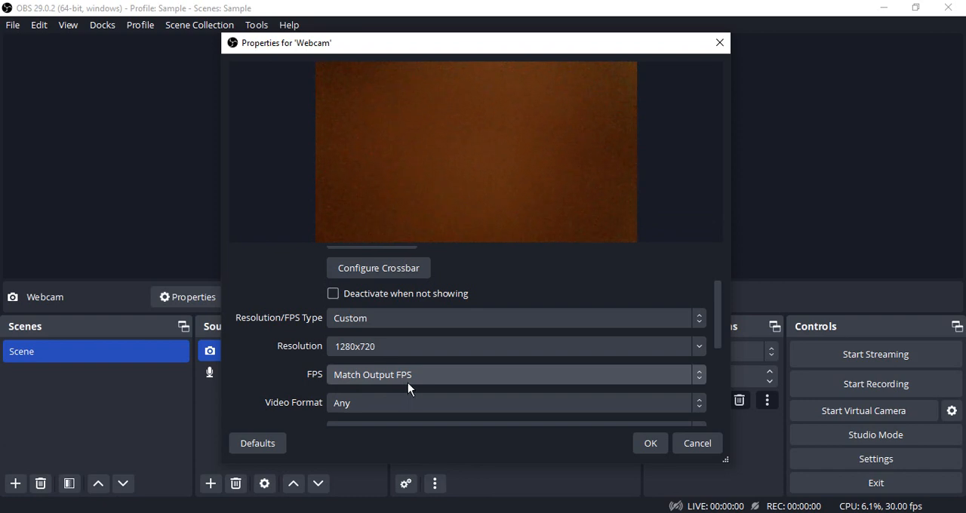
Choose Any as the webcam's video format and accept the source properties.
drag(719, 306, 722, 350)
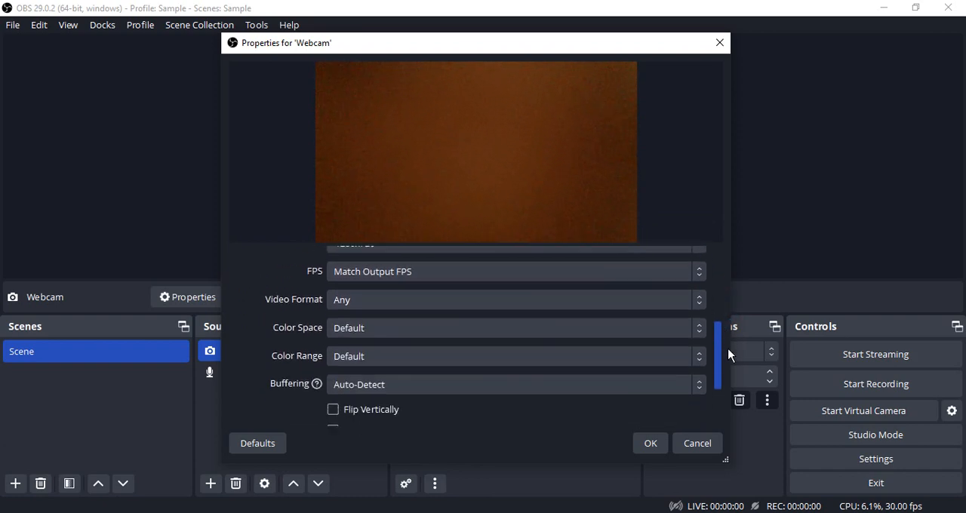
click(667, 304)
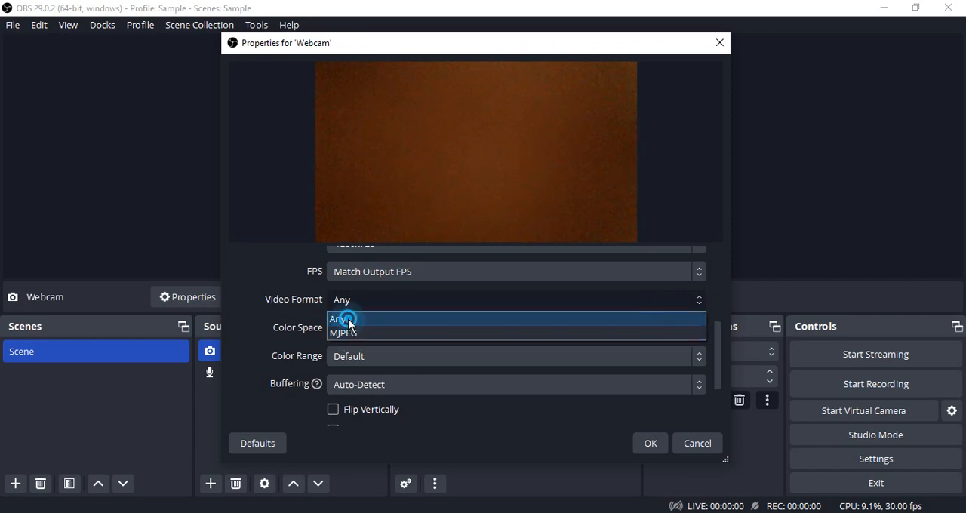
click(346, 320)
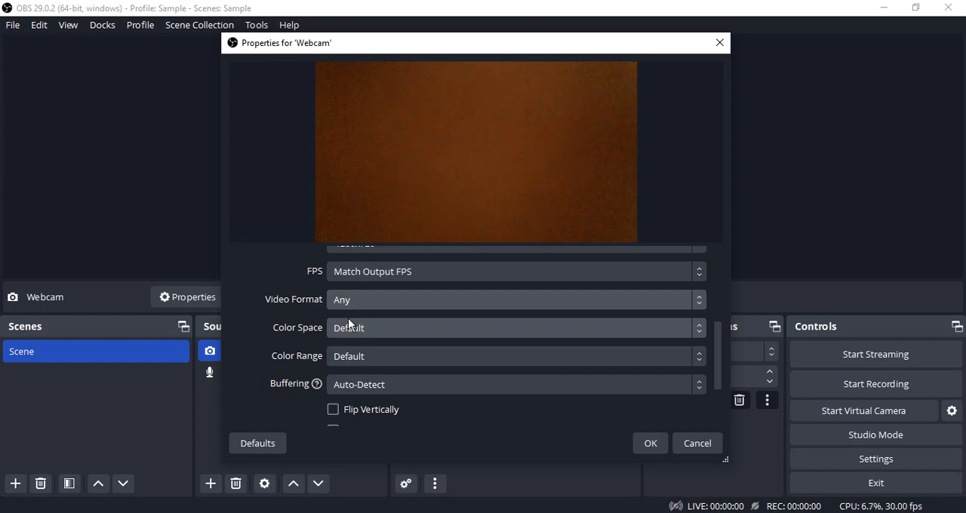
scroll(568, 397, down, 3)
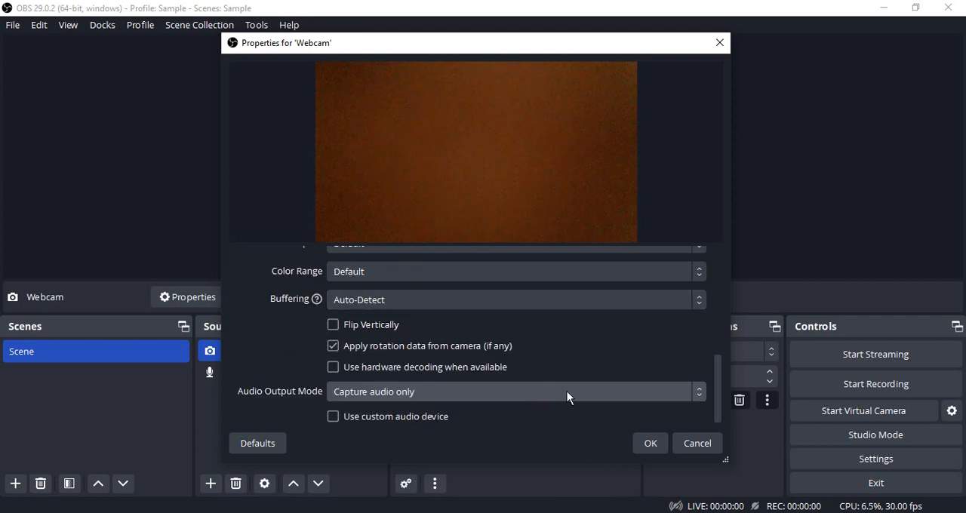
click(649, 443)
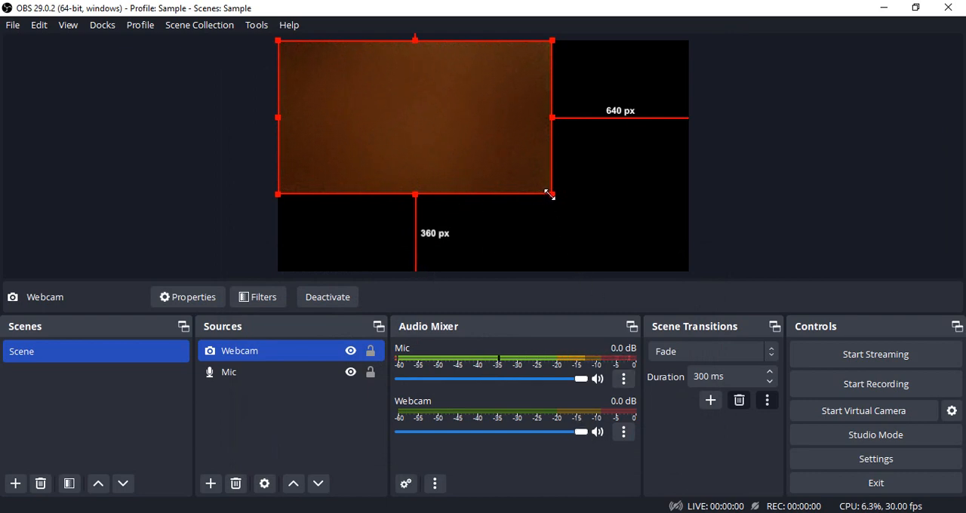
Shrink the webcam image into the canvas's lower-left corner, leaving about 1392 px to its right and 783 px above.
drag(551, 195, 411, 113)
drag(362, 82, 362, 226)
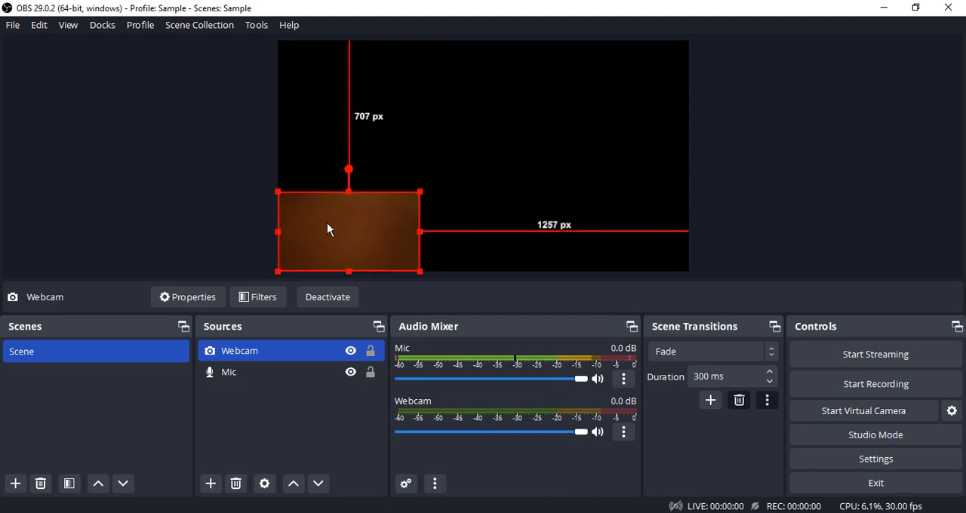
drag(419, 192, 392, 208)
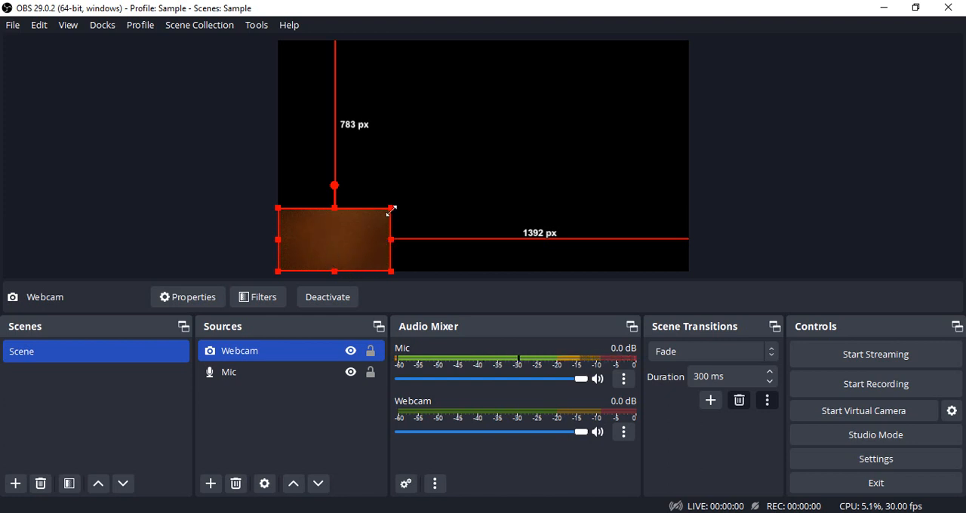
Enlarge the webcam image so that it fills the whole canvas.
drag(391, 209, 685, 144)
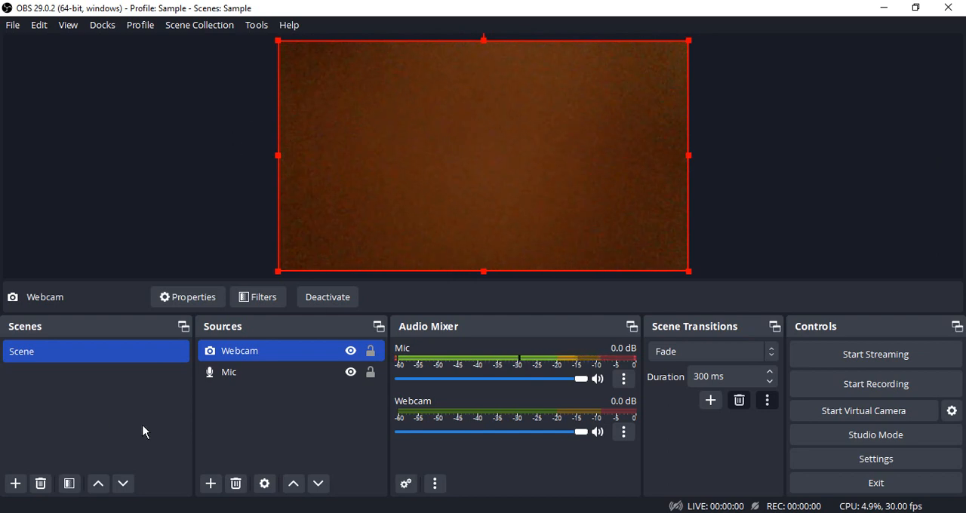
ctrl+click(246, 370)
ctrl+click(247, 369)
Mute the webcam's audio and hide its channel from the audio mixer.
click(598, 433)
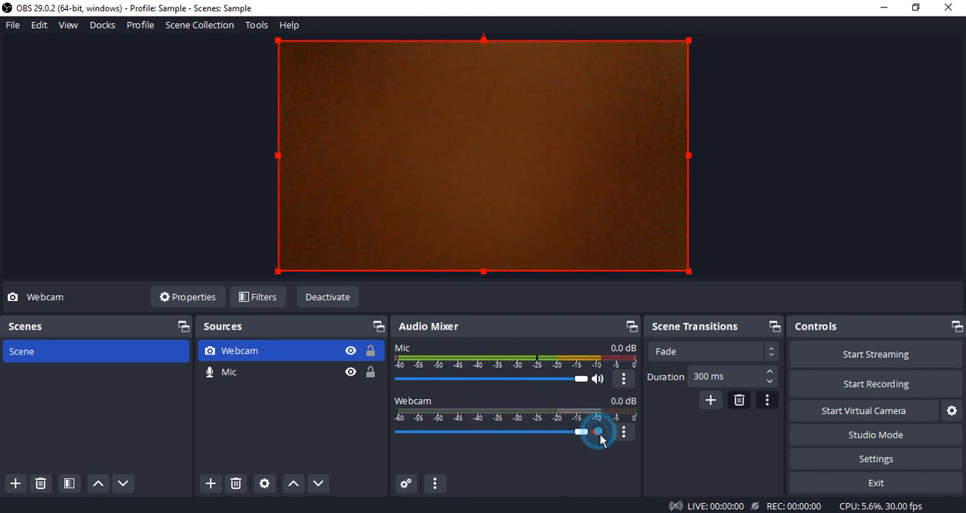
click(596, 434)
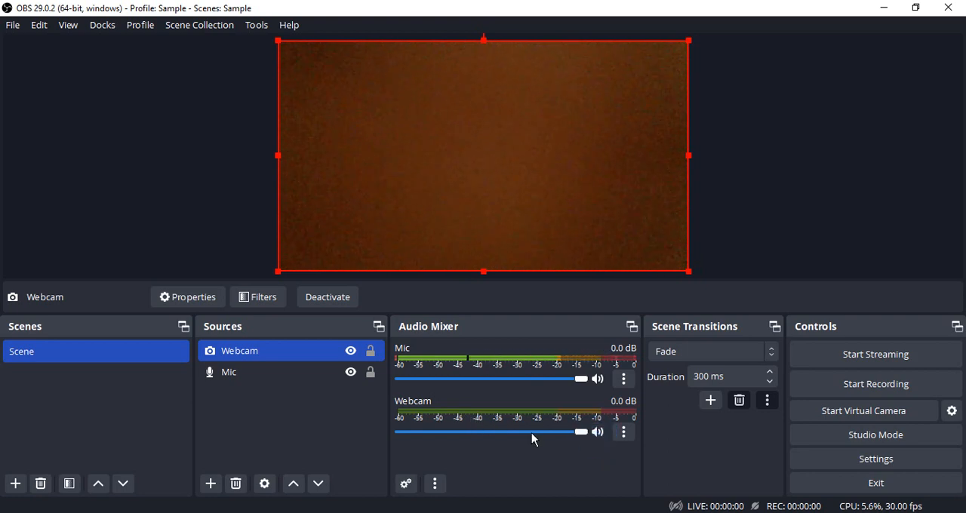
click(598, 435)
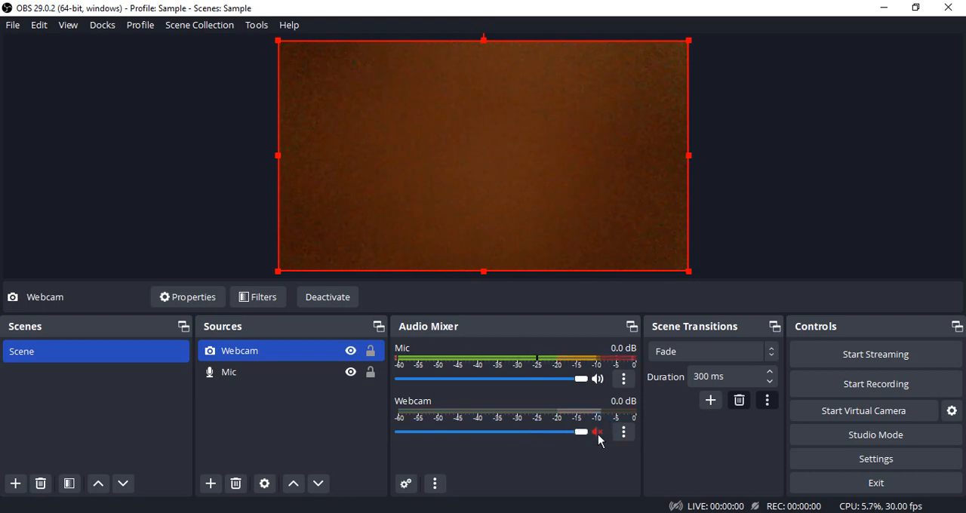
right_click(551, 412)
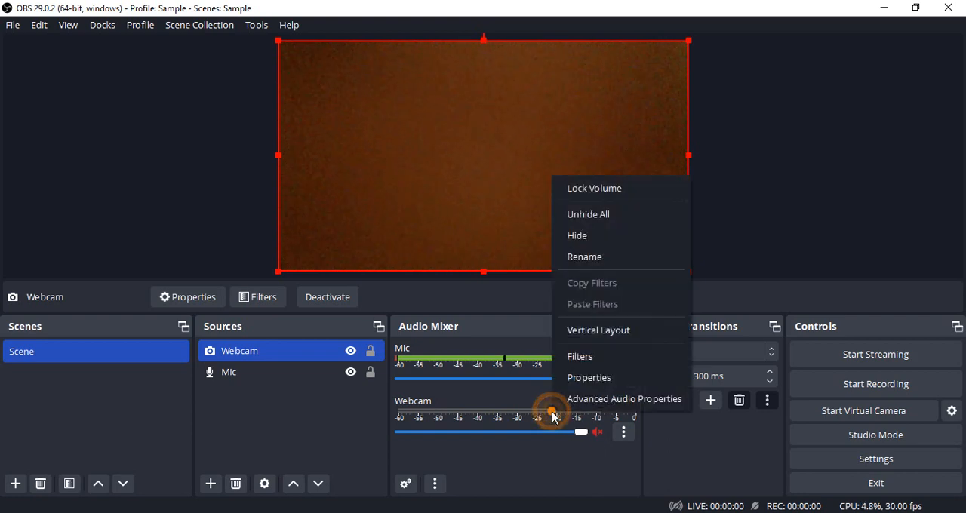
click(599, 235)
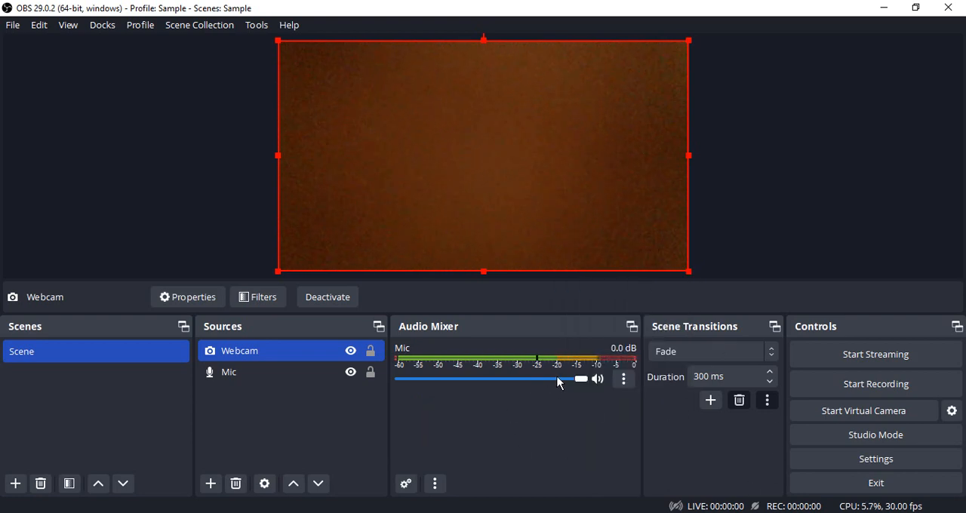